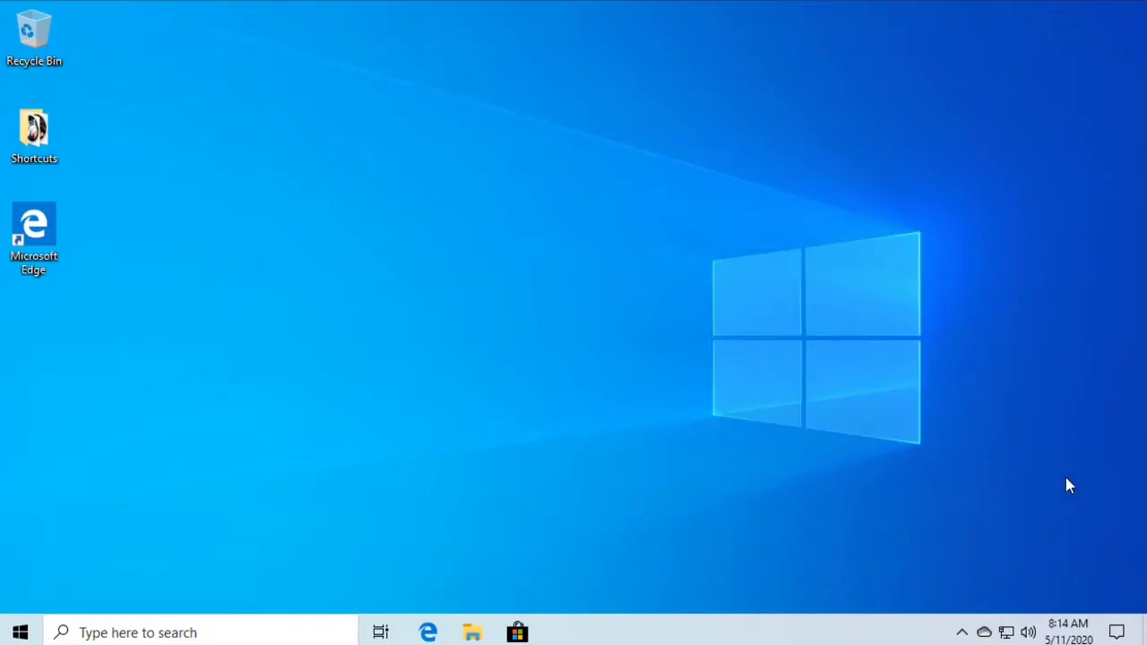
# Step: Search 'task' from the taskbar and launch Task Scheduler from the results
pyautogui.click(218, 631)
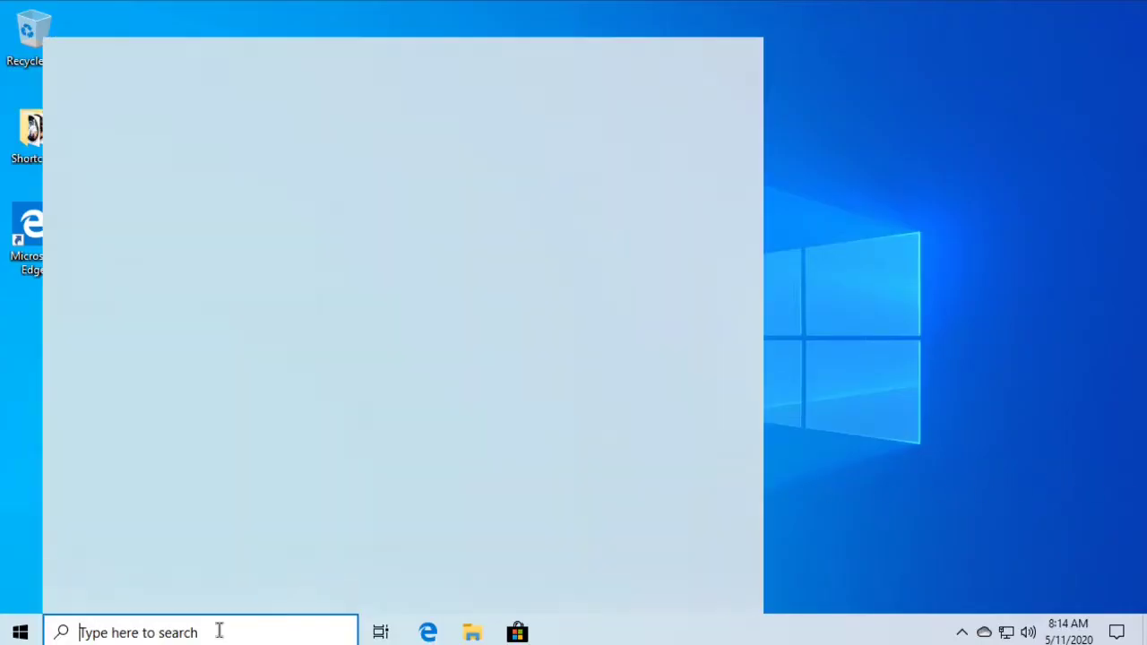
pyautogui.write('task')
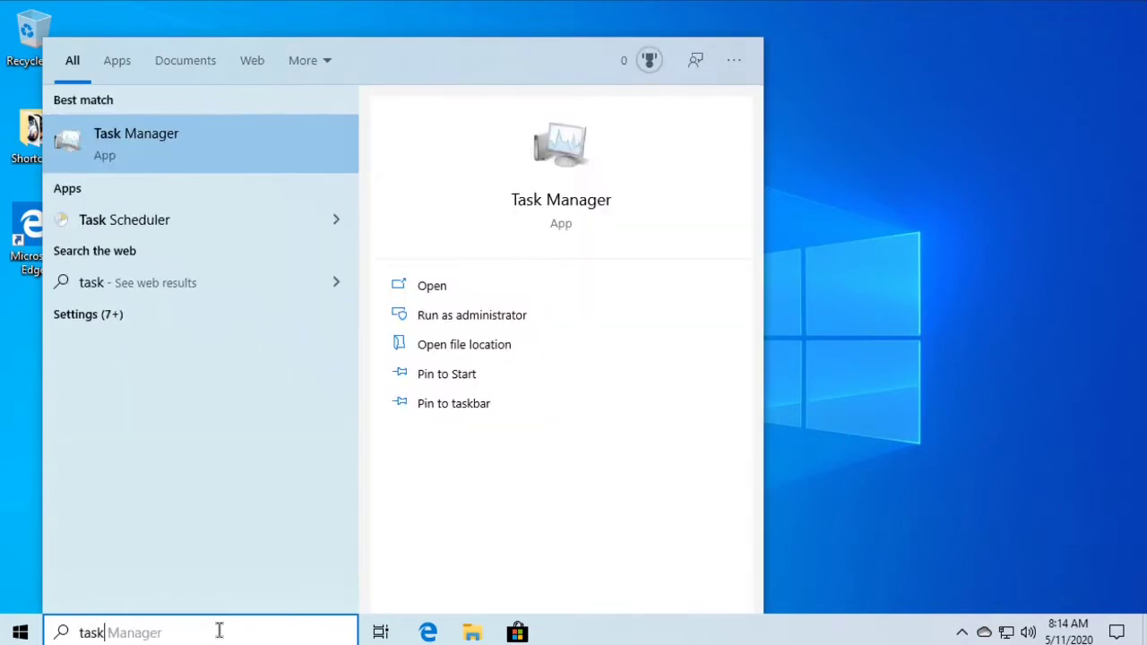
pyautogui.click(162, 213)
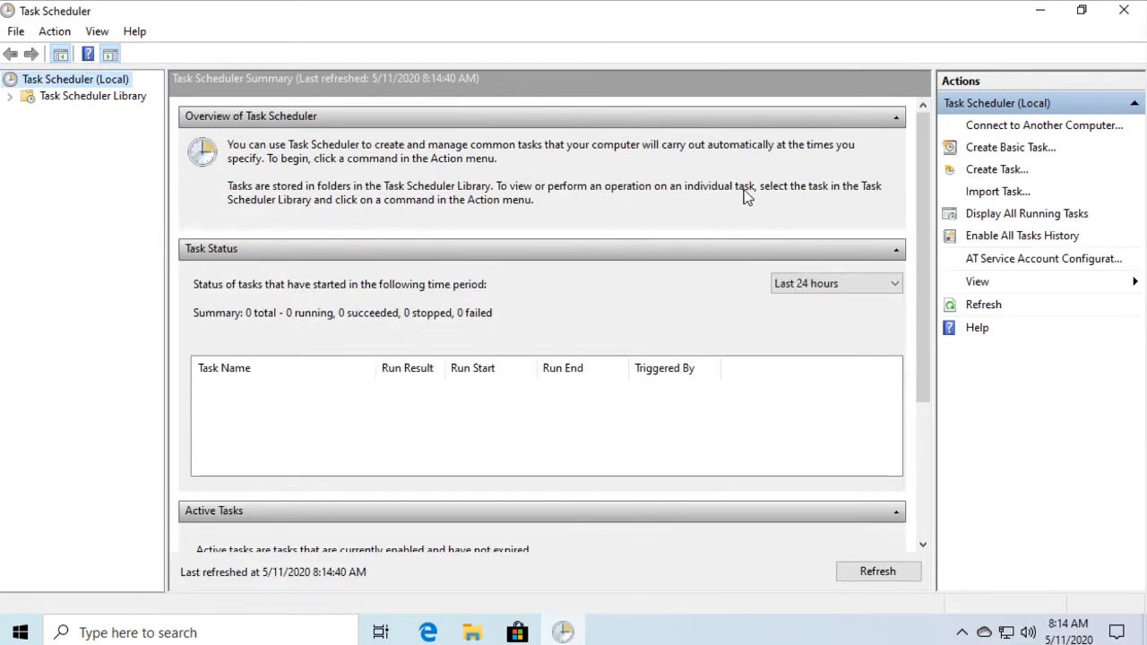
# Step: Create task 'Daily Restart', described 'Restart computer at 2AM every day.', running unattended with highest privileges
pyautogui.click(989, 172)
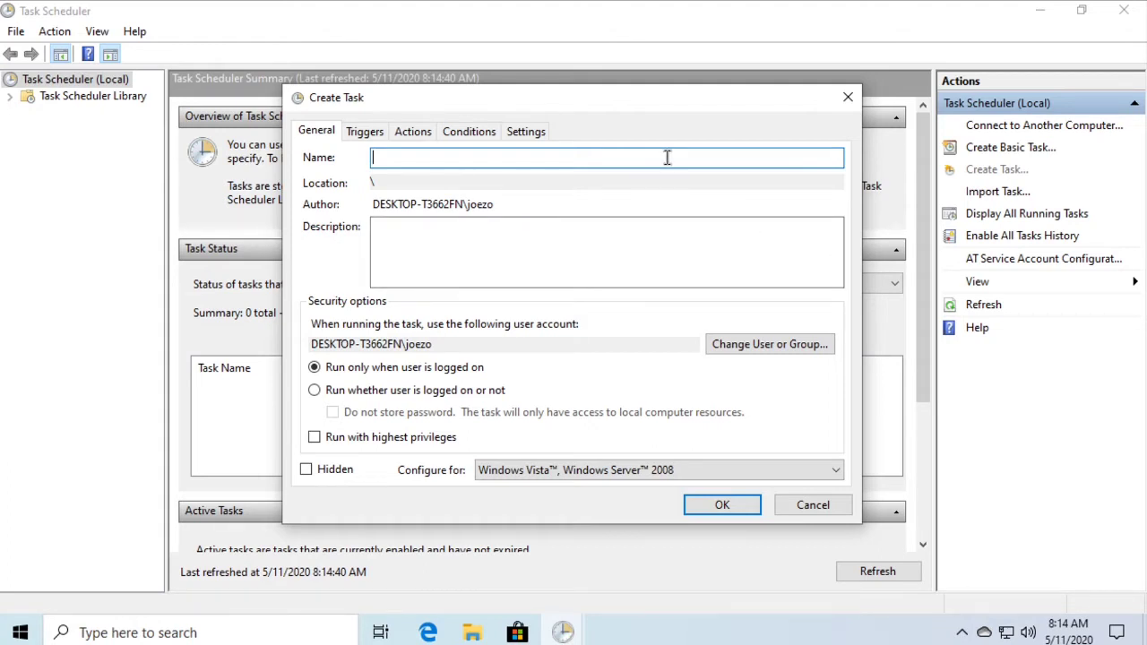
pyautogui.write('D')
pyautogui.write('aily')
pyautogui.write(' Rest')
pyautogui.write('art')
pyautogui.click(602, 247)
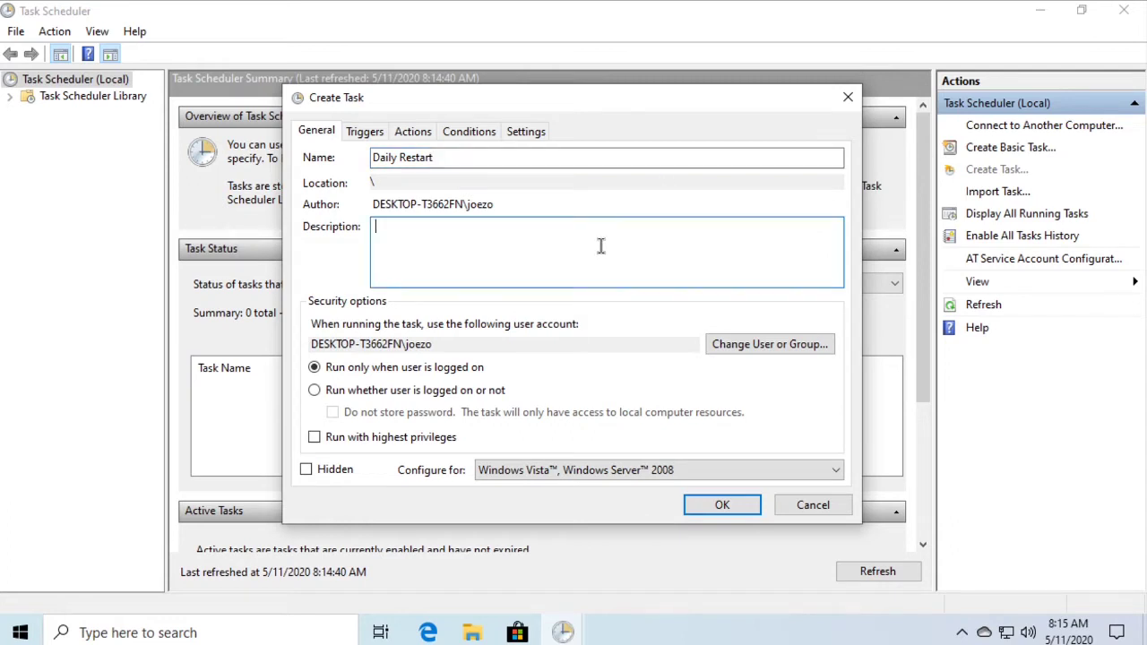
pyautogui.write('R')
pyautogui.write('estart')
pyautogui.write(' computer')
pyautogui.write(' at 2')
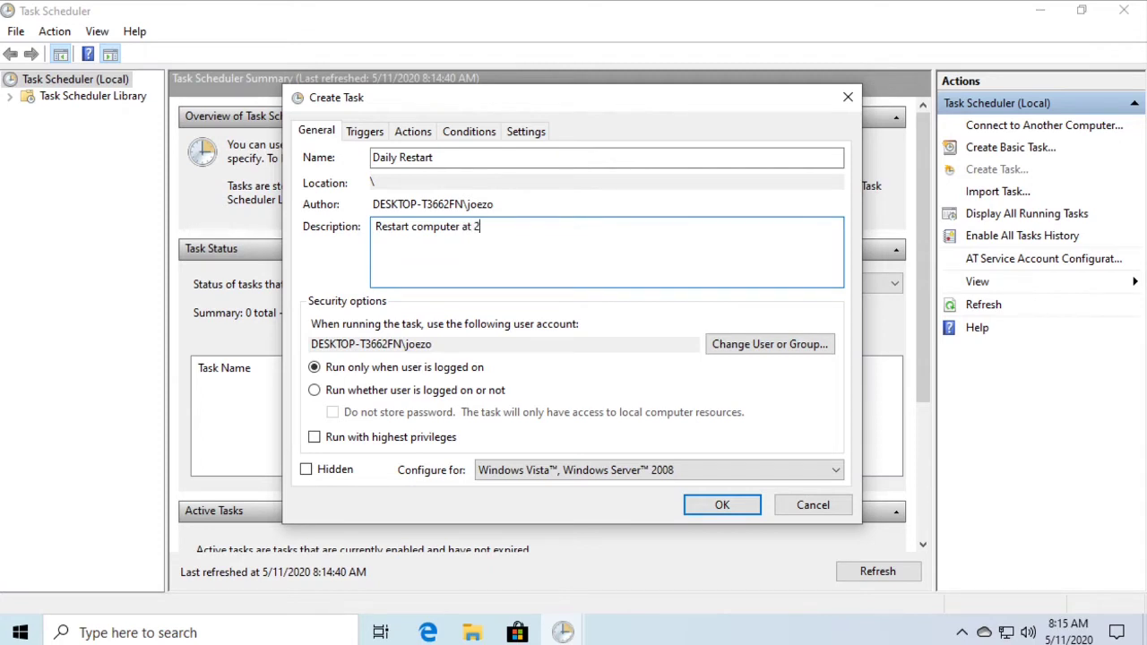
pyautogui.write('AM ')
pyautogui.write('every ')
pyautogui.write('day.')
pyautogui.click(313, 390)
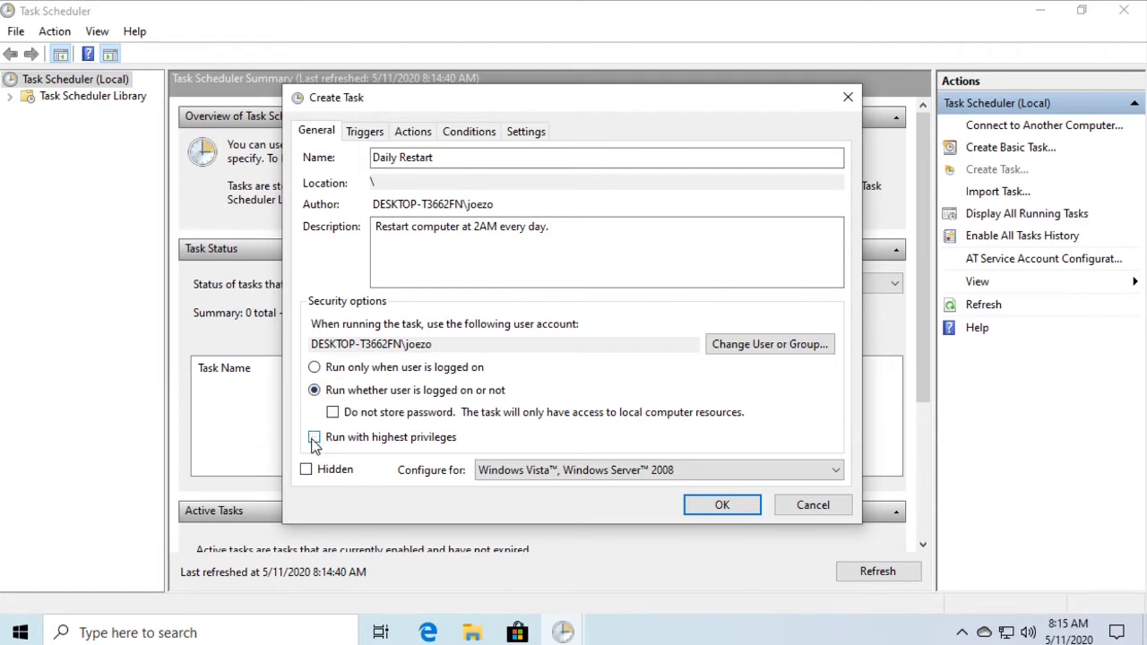
pyautogui.click(314, 438)
# Step: Add a new trigger on the Triggers tab and set it to Daily
pyautogui.click(371, 137)
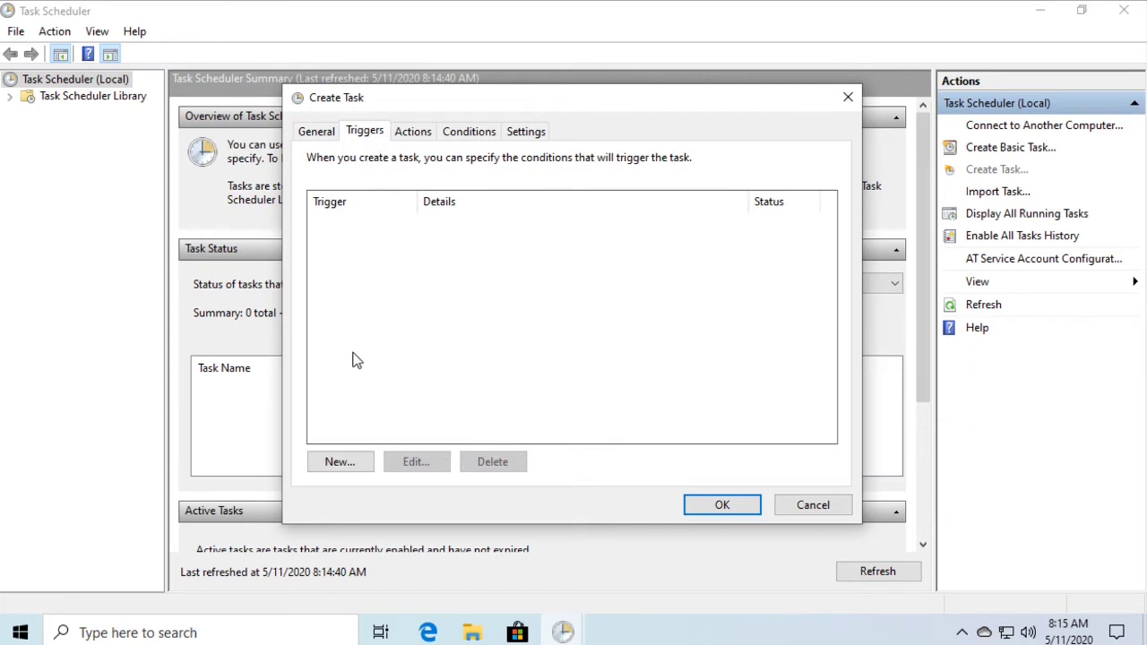
pyautogui.click(329, 466)
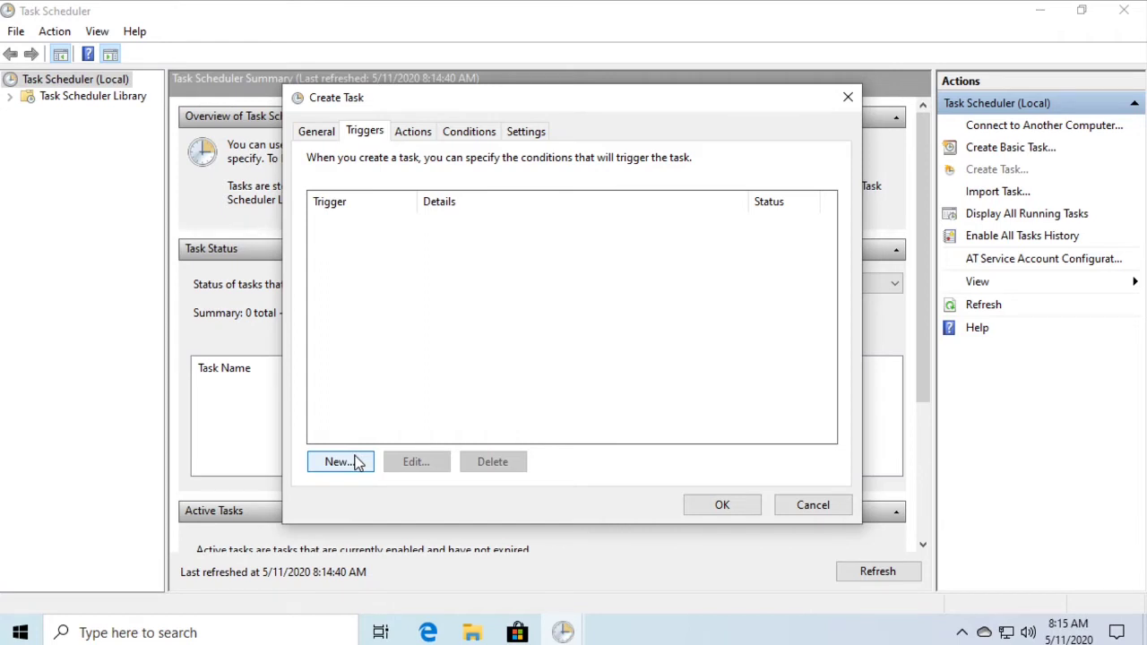
pyautogui.click(357, 462)
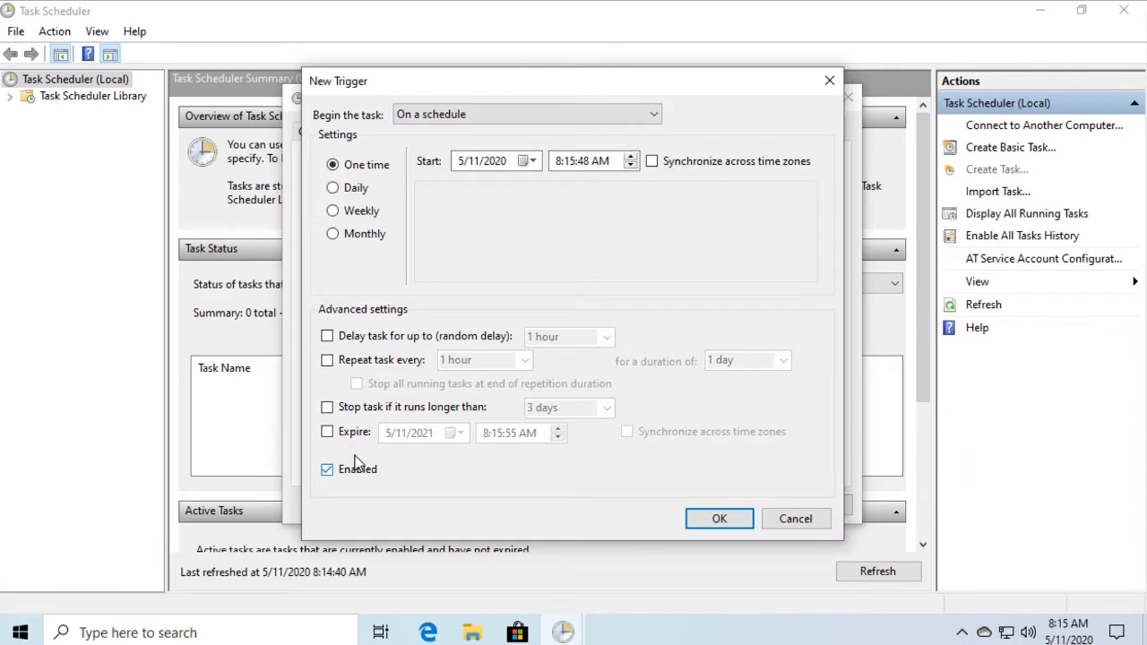
pyautogui.click(333, 190)
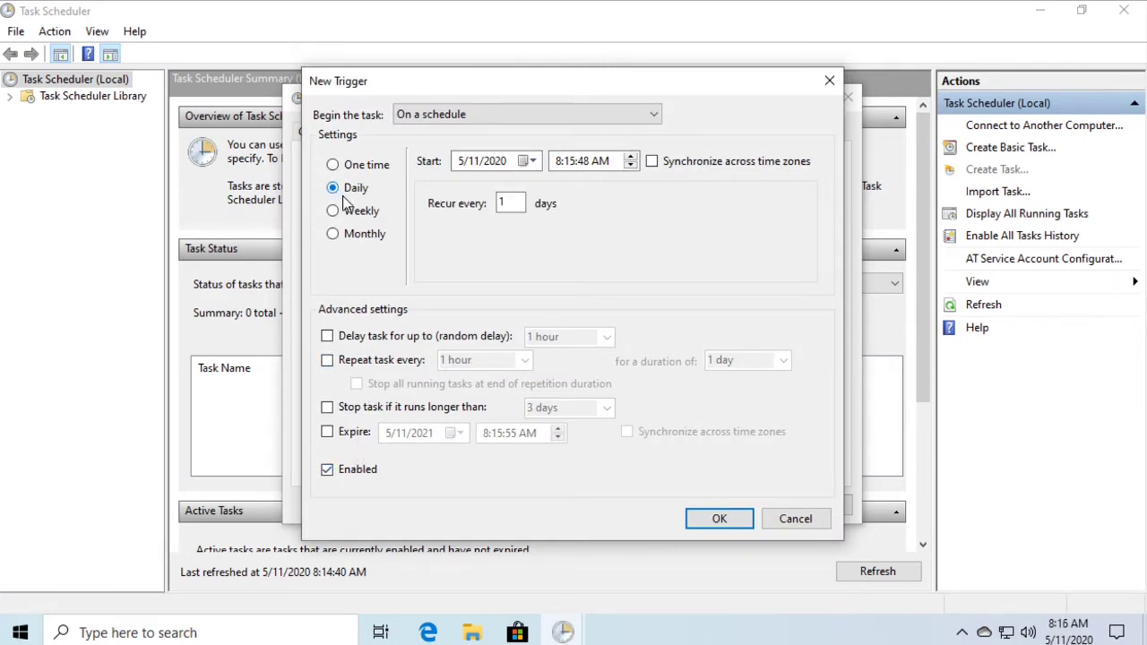
# Step: Set the daily trigger's start time to 2:00:00 AM and confirm it
pyautogui.click(602, 161)
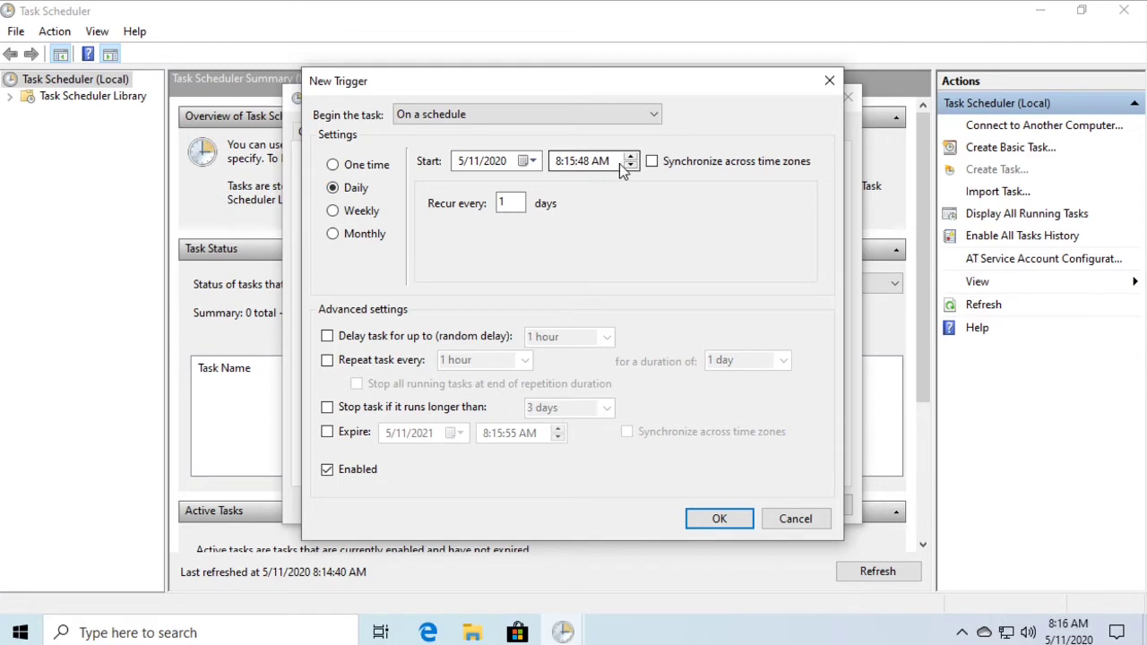
pyautogui.click(556, 162)
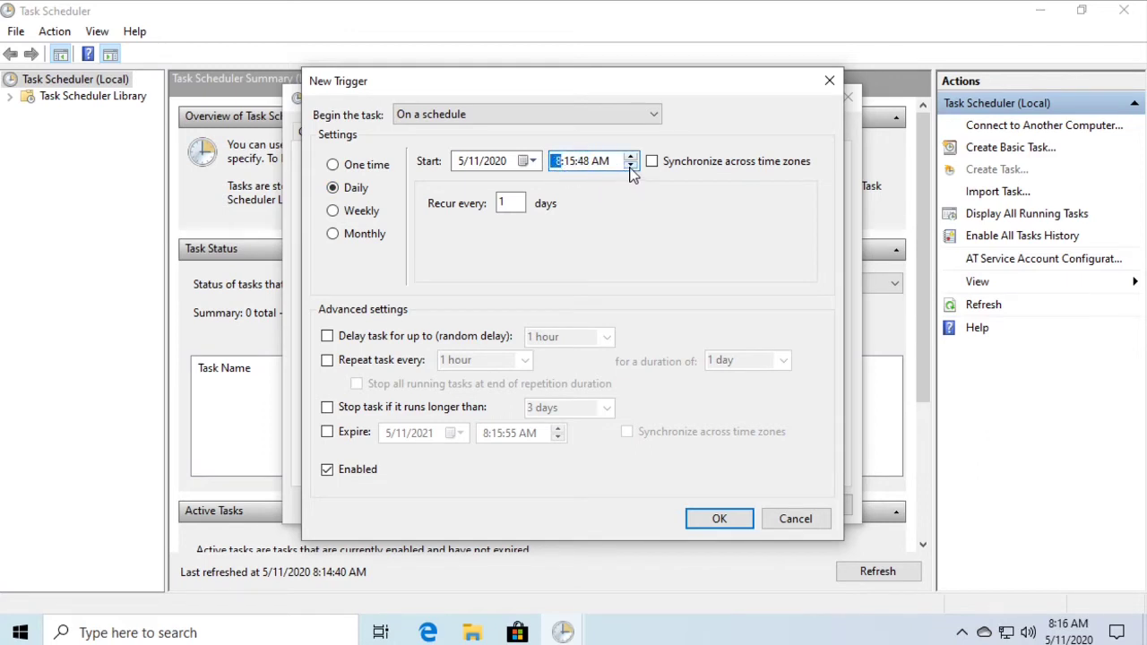
pyautogui.write('2')
pyautogui.click(572, 161)
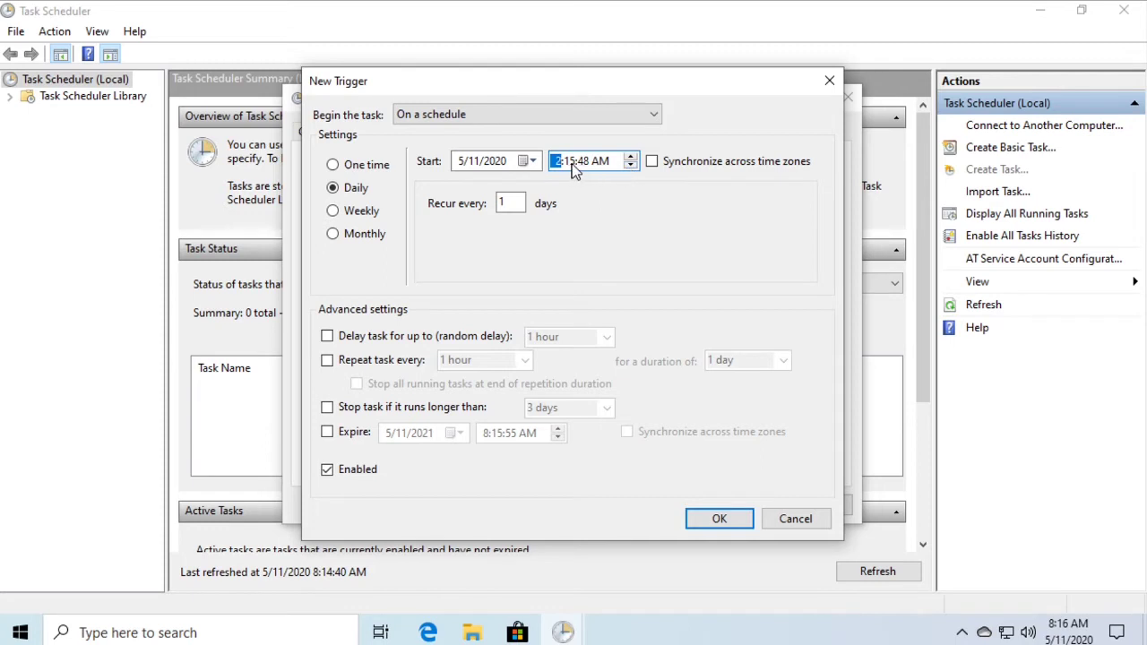
pyautogui.click(630, 165)
pyautogui.click(630, 166)
pyautogui.click(630, 166)
pyautogui.click(630, 166)
pyautogui.click(630, 166)
pyautogui.click(630, 166)
pyautogui.click(585, 161)
pyautogui.click(628, 158)
pyautogui.click(628, 158)
pyautogui.click(628, 158)
pyautogui.click(628, 158)
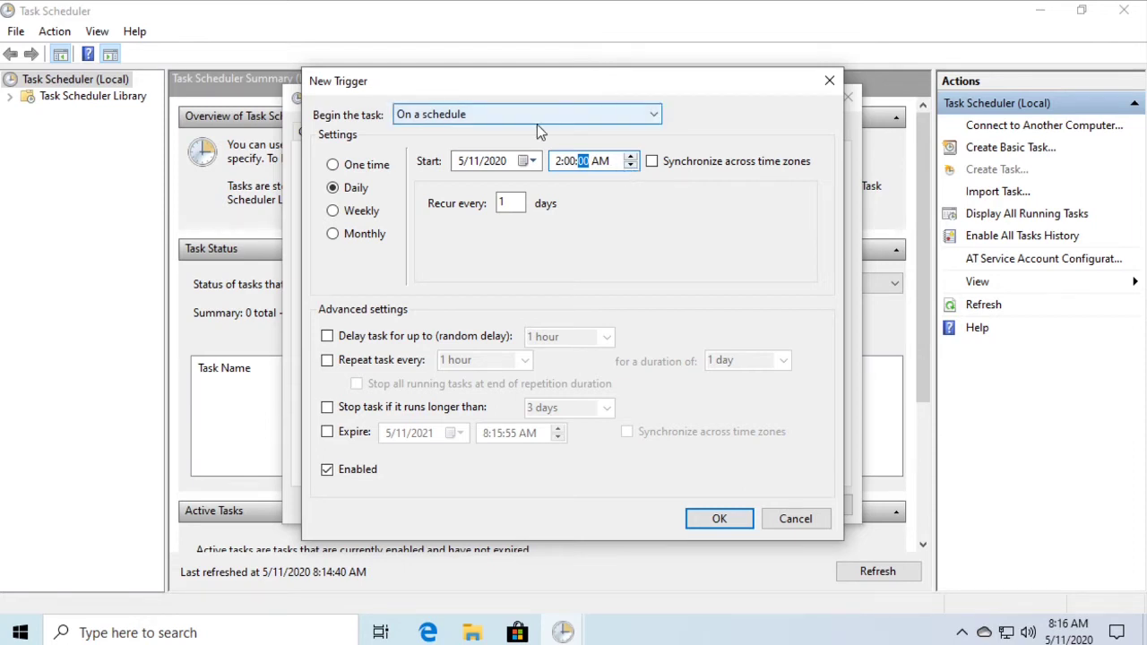
pyautogui.click(708, 525)
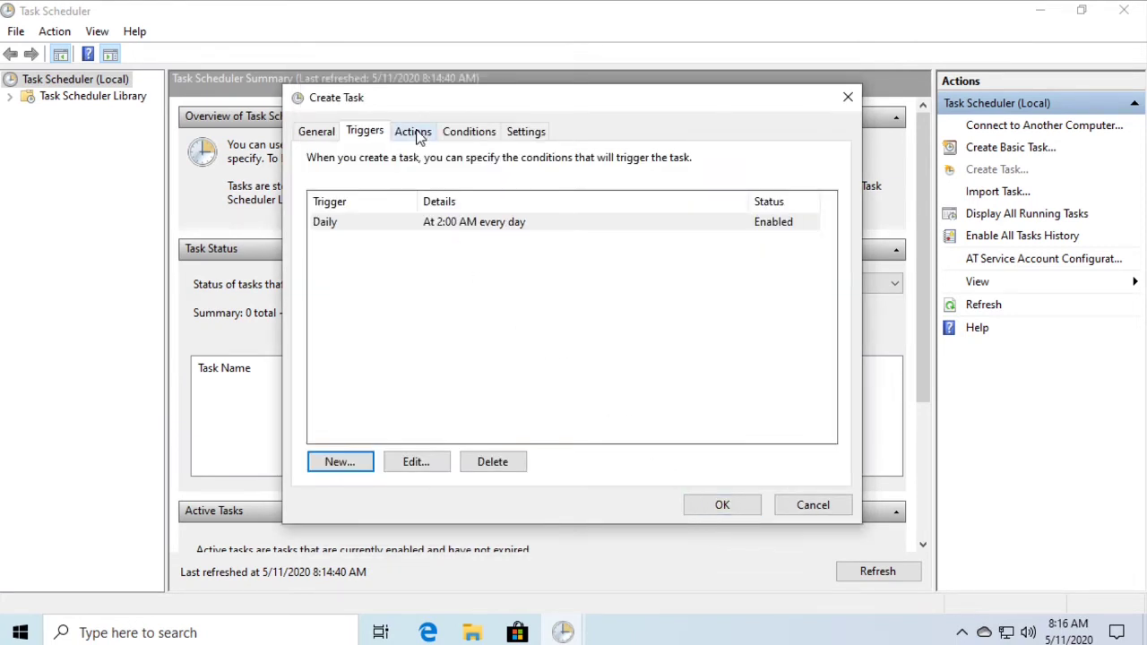
# Step: Add an action running %SystemRoot%\system32\shutdown.exe -r -f -t 30, accepting the arguments prompt
pyautogui.click(418, 137)
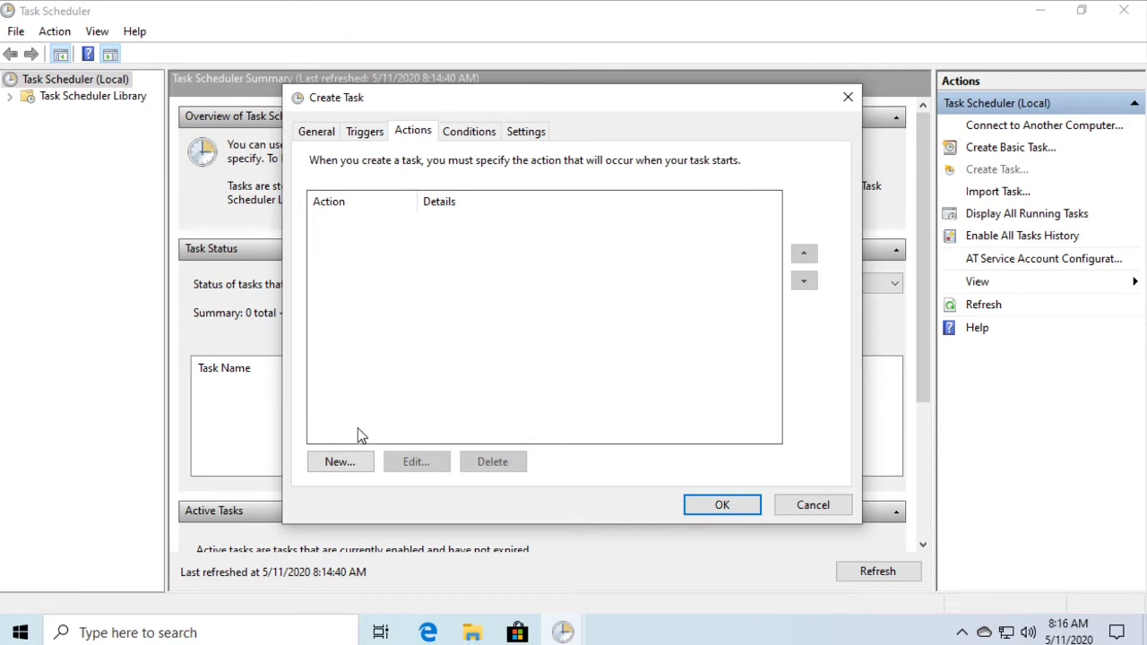
pyautogui.click(354, 465)
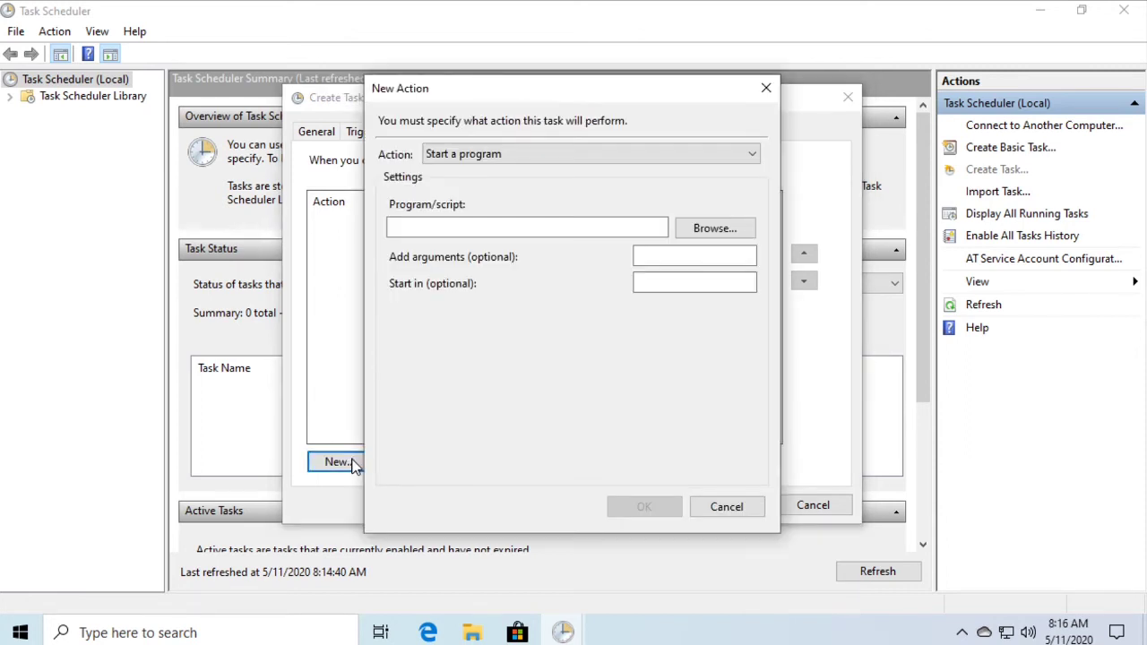
pyautogui.click(589, 225)
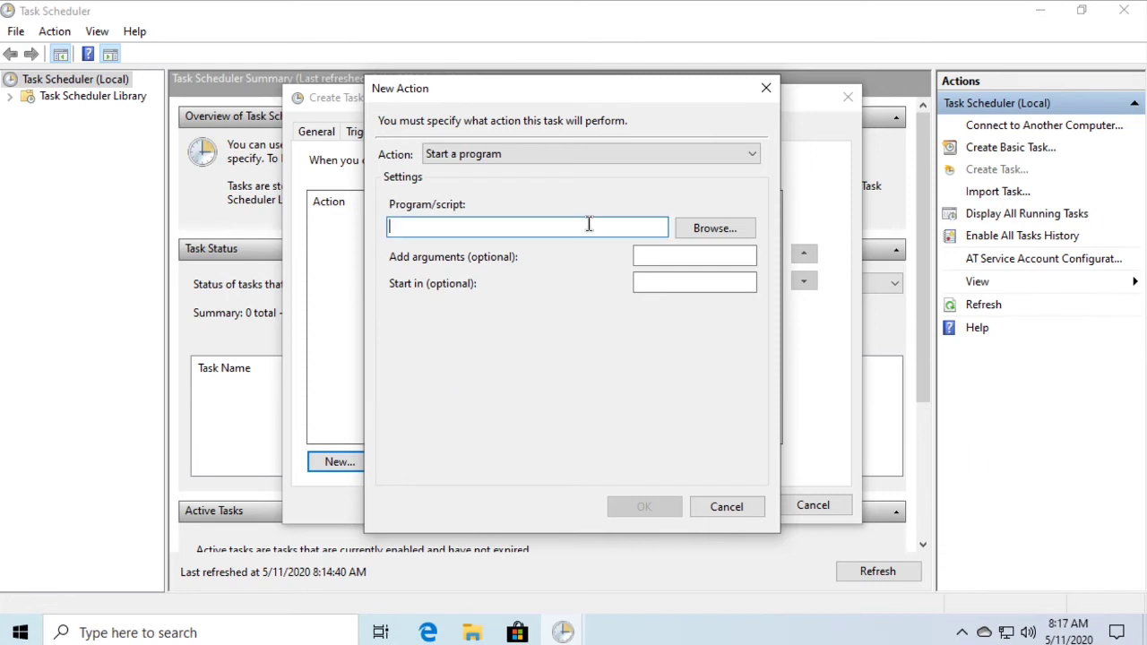
pyautogui.write('%')
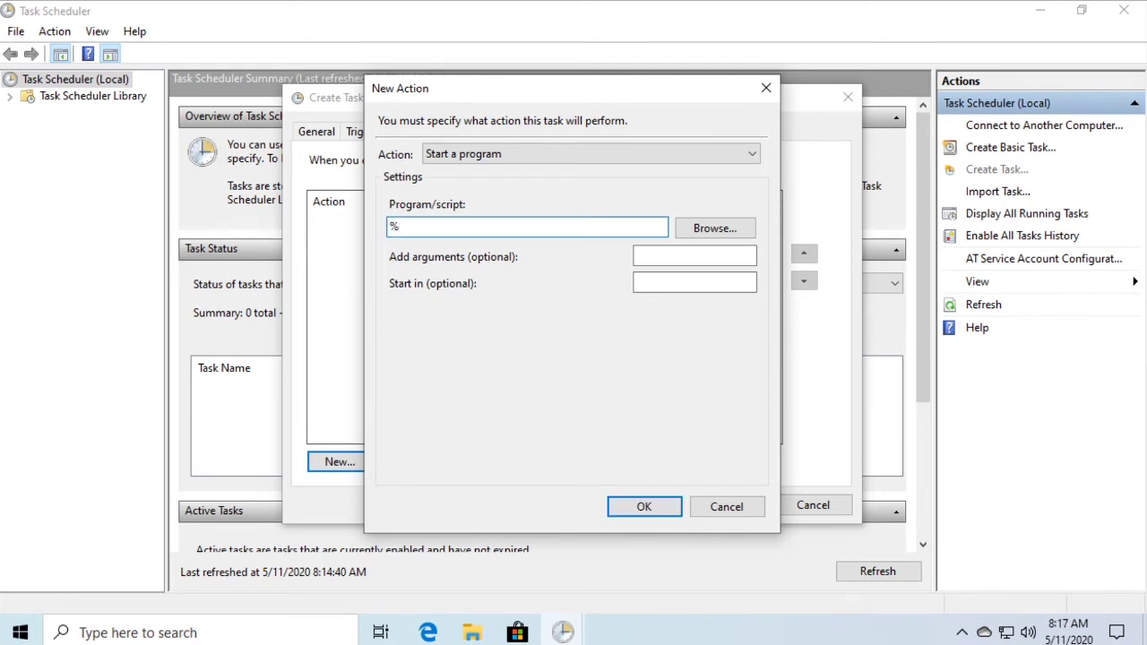
pyautogui.write('Sys')
pyautogui.write('tem')
pyautogui.write('Root')
pyautogui.write('%')
pyautogui.write('\\')
pyautogui.write('s')
pyautogui.write('ystem32')
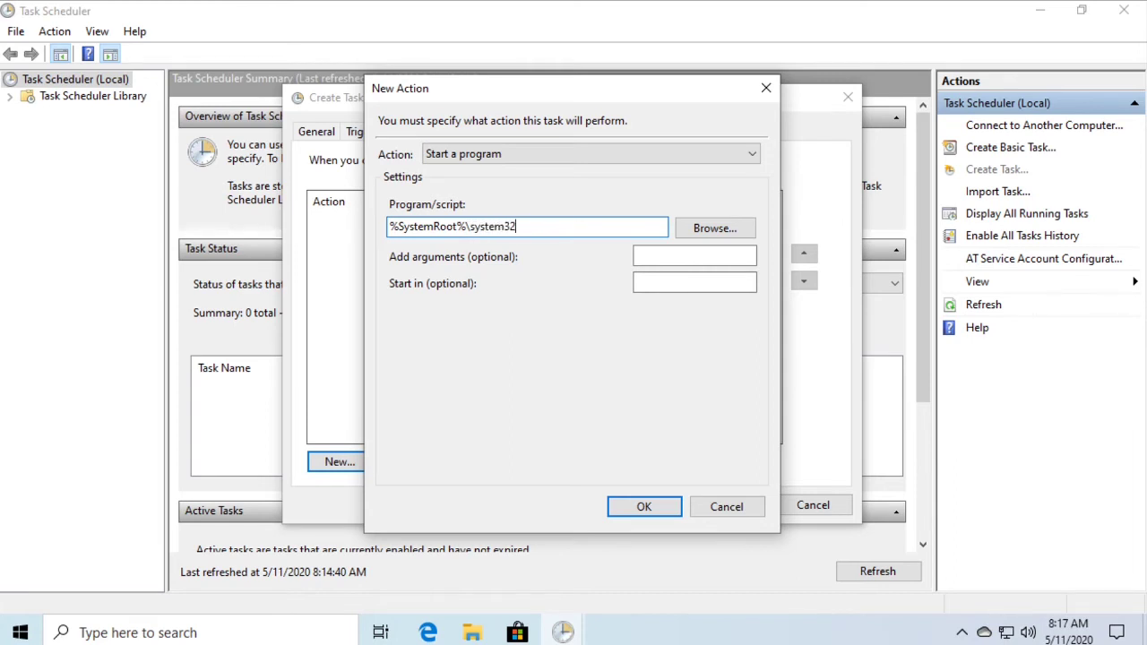
pyautogui.write('\\')
pyautogui.write('shu')
pyautogui.write('tdown')
pyautogui.write('.ex')
pyautogui.write('e -')
pyautogui.write('r -')
pyautogui.write('f ')
pyautogui.write('-')
pyautogui.write('t')
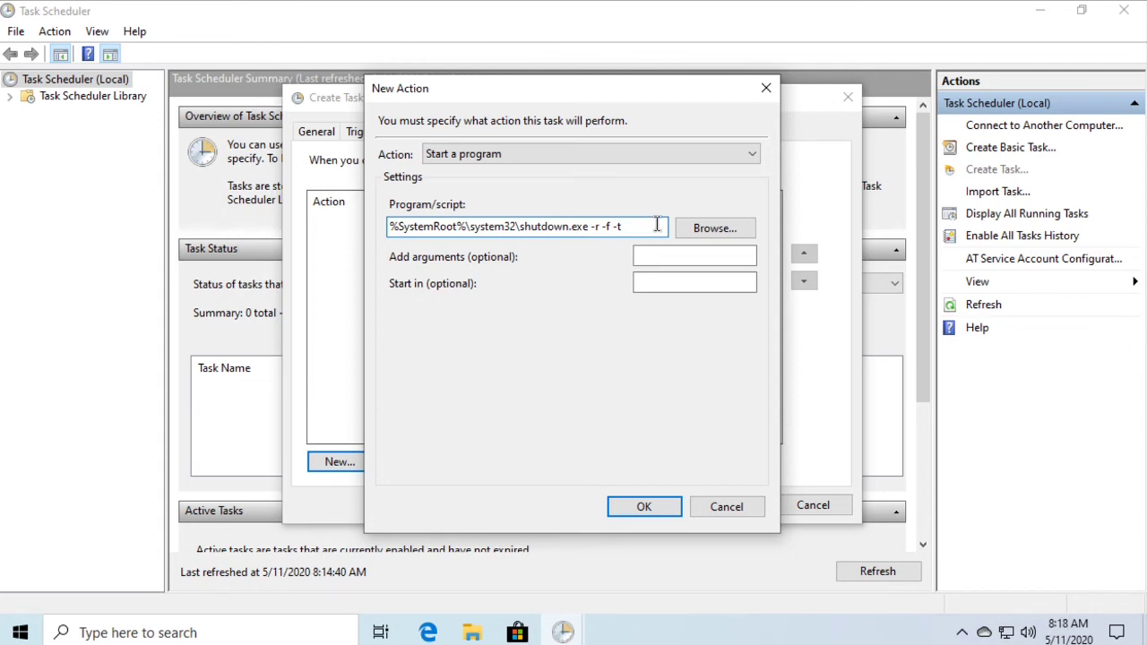
pyautogui.write(' 30')
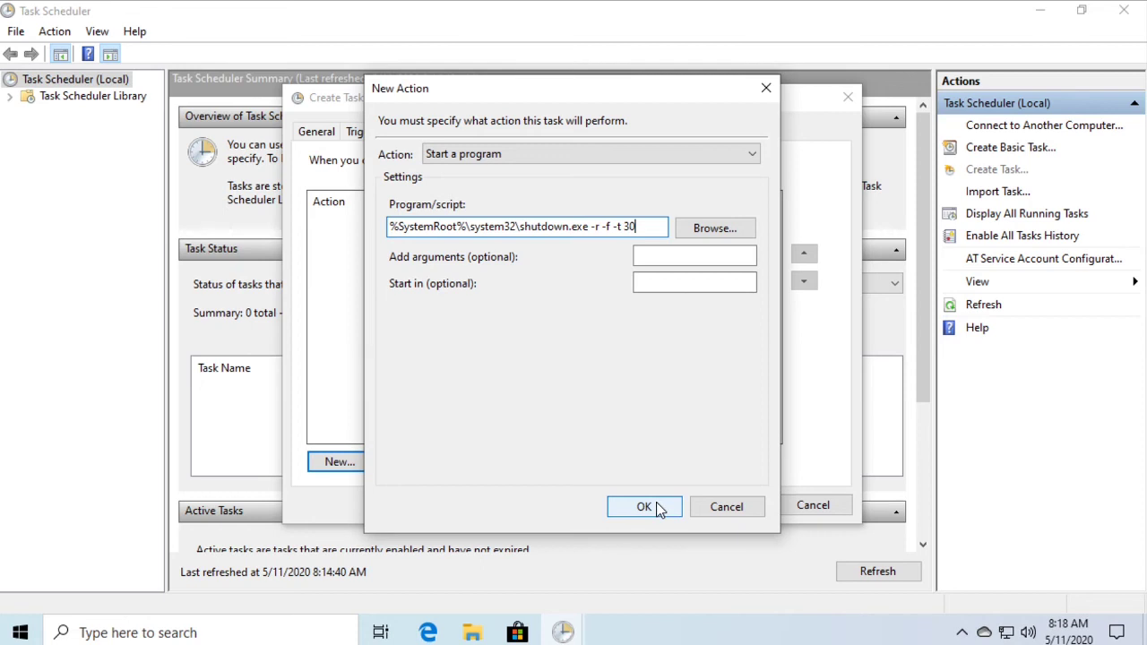
pyautogui.click(657, 506)
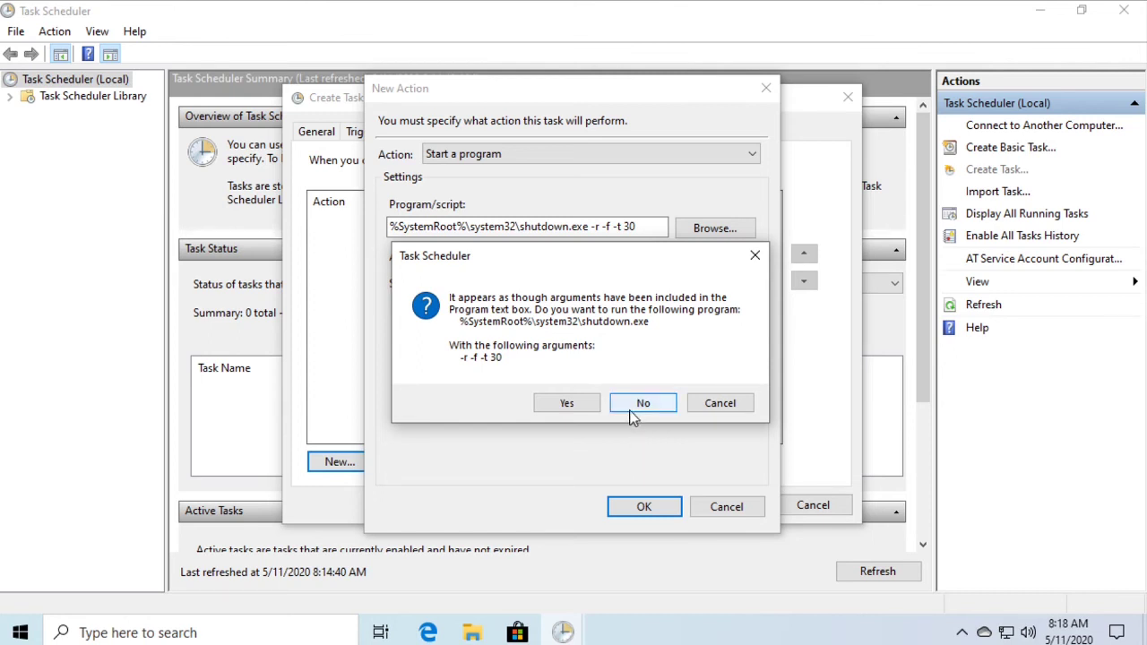
pyautogui.click(583, 396)
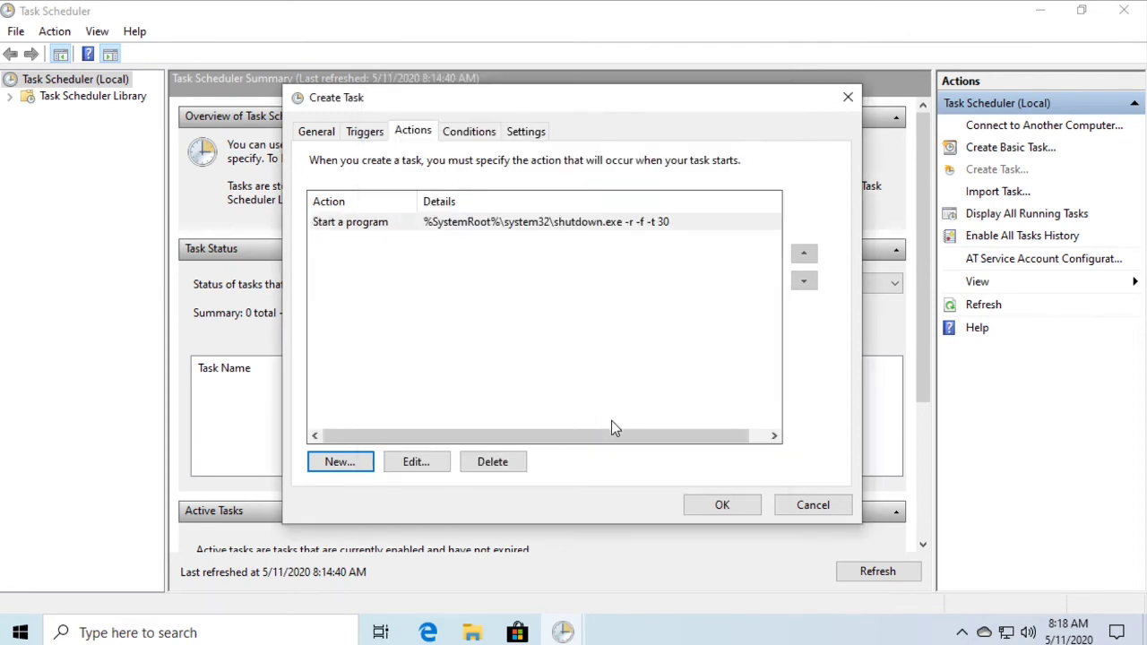
# Step: Save the Daily Restart task, entering the account password when prompted for credentials
pyautogui.click(703, 509)
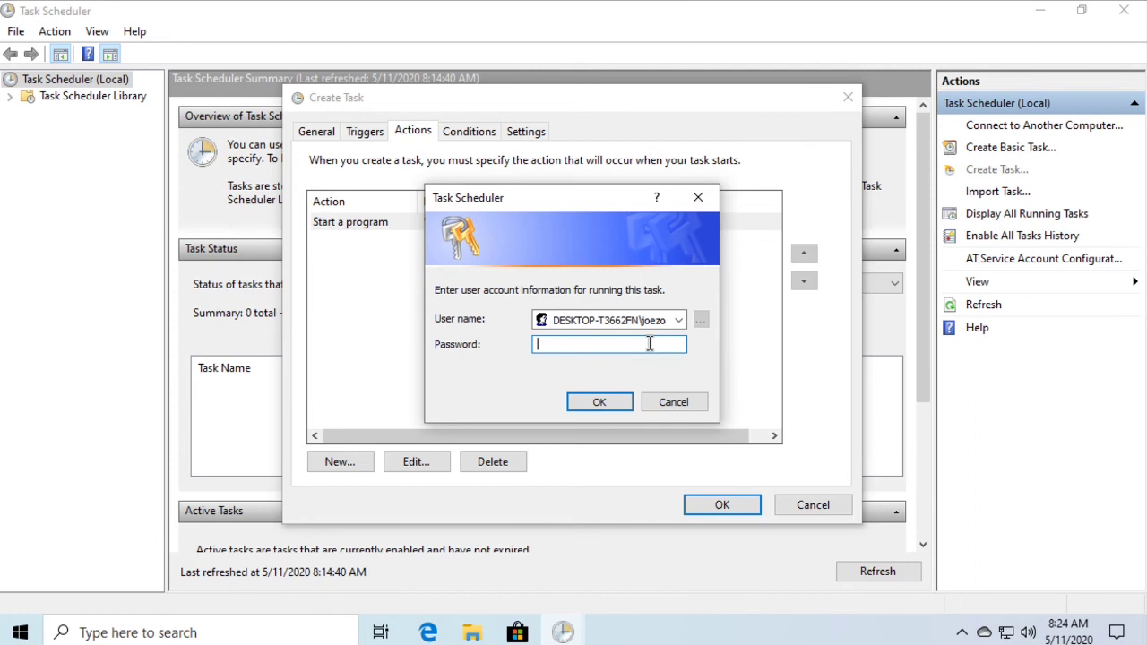
pyautogui.click(599, 402)
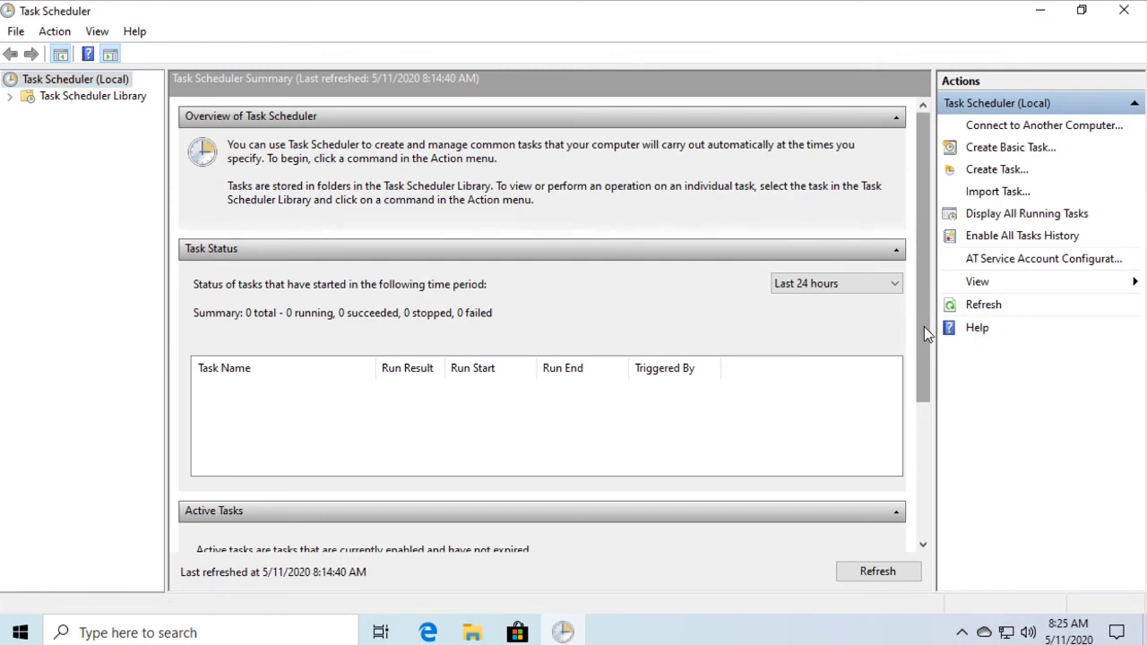
# Step: Scroll to Active Tasks and select the Daily Restart row, next run 5/12/2020 2:00 AM
pyautogui.moveTo(924, 326); pyautogui.dragTo(929, 472)
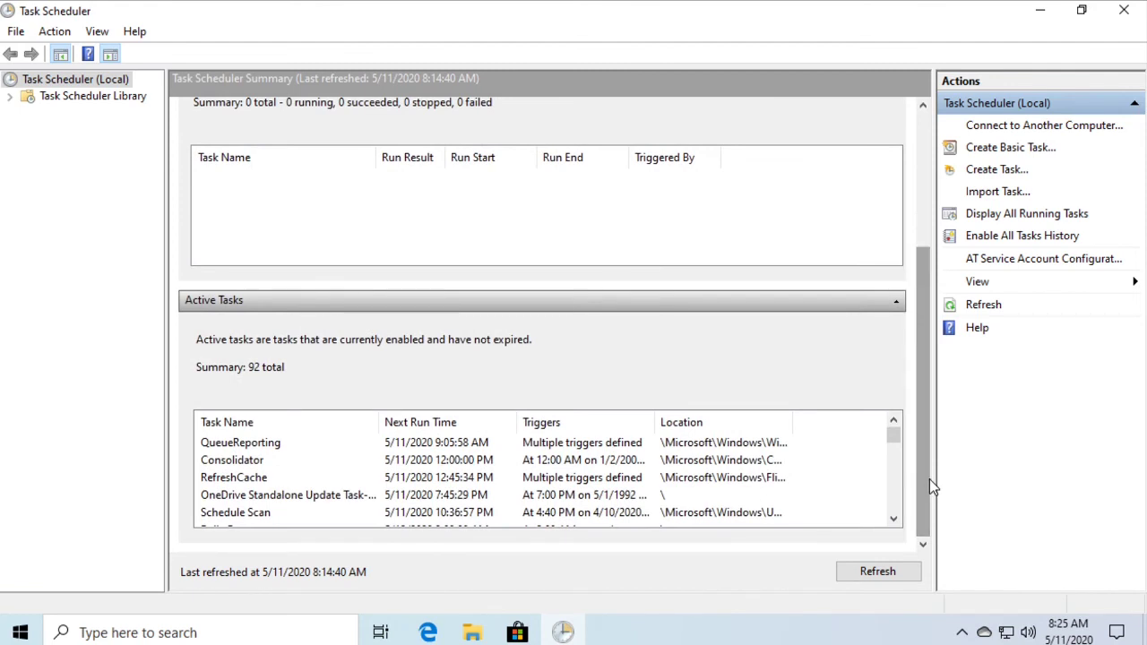
pyautogui.click(893, 520)
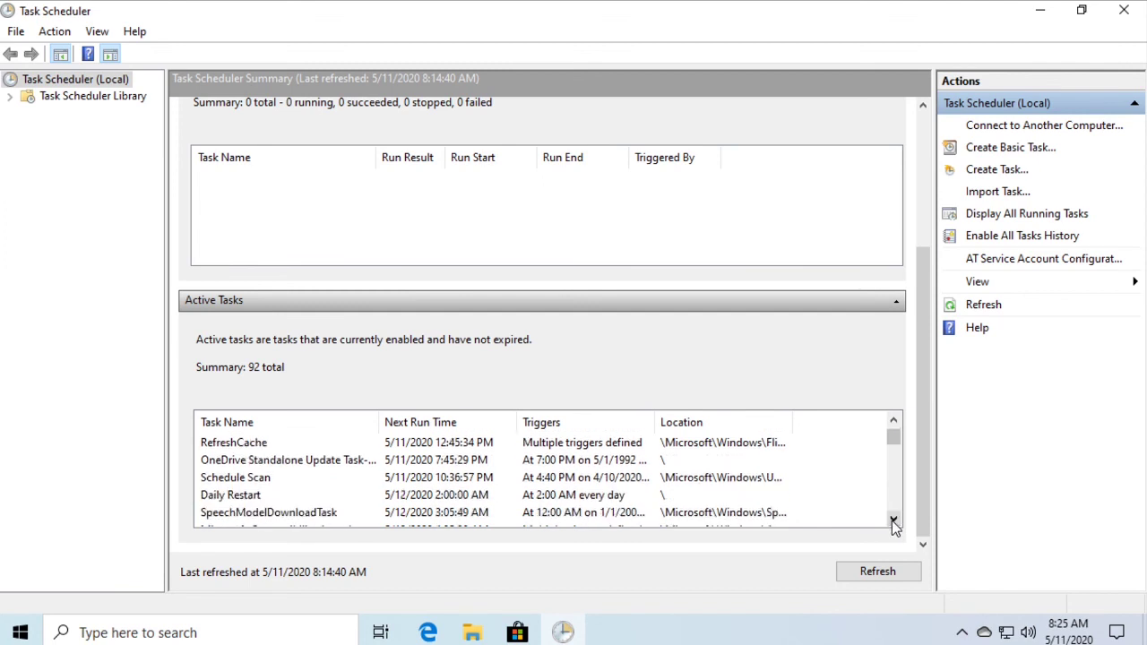
pyautogui.click(601, 498)
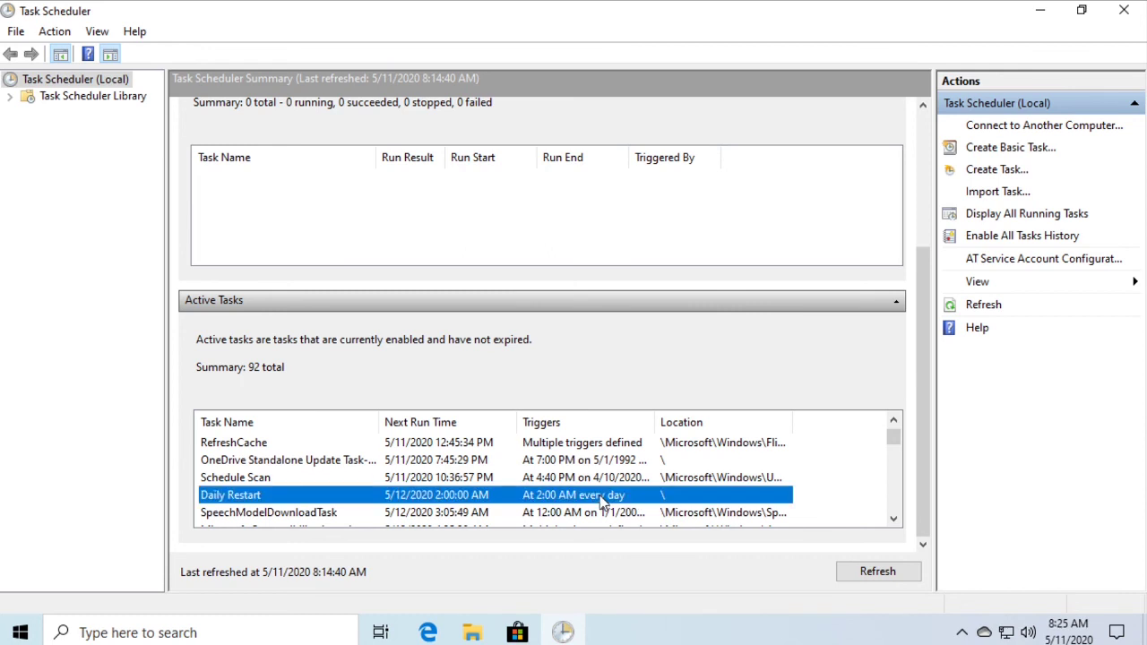